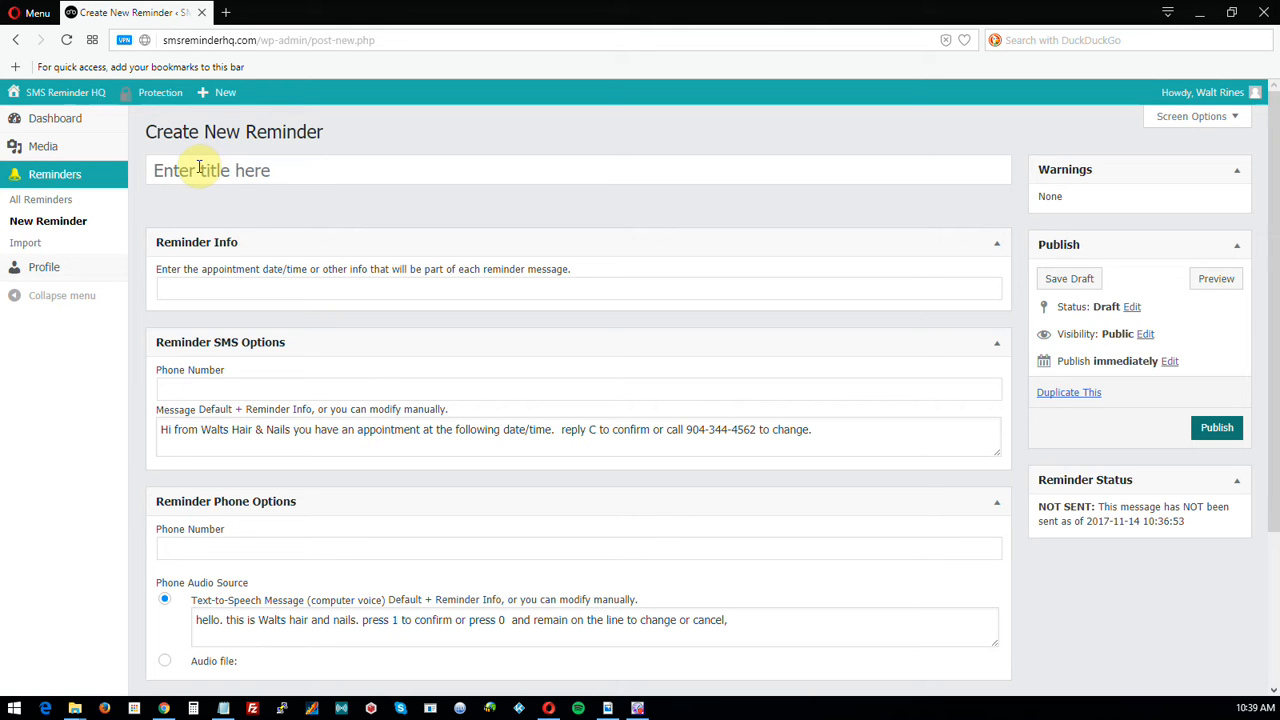
Enter the customer's full name as the new reminder's title.
click(251, 170)
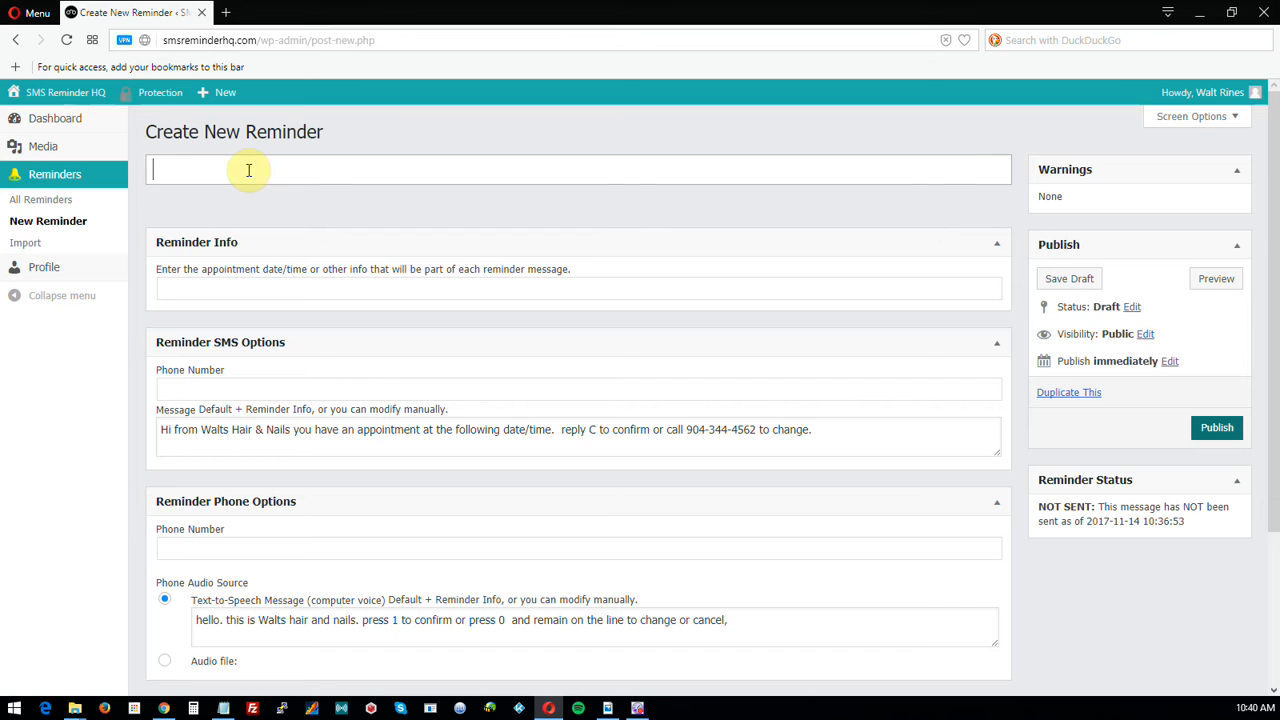
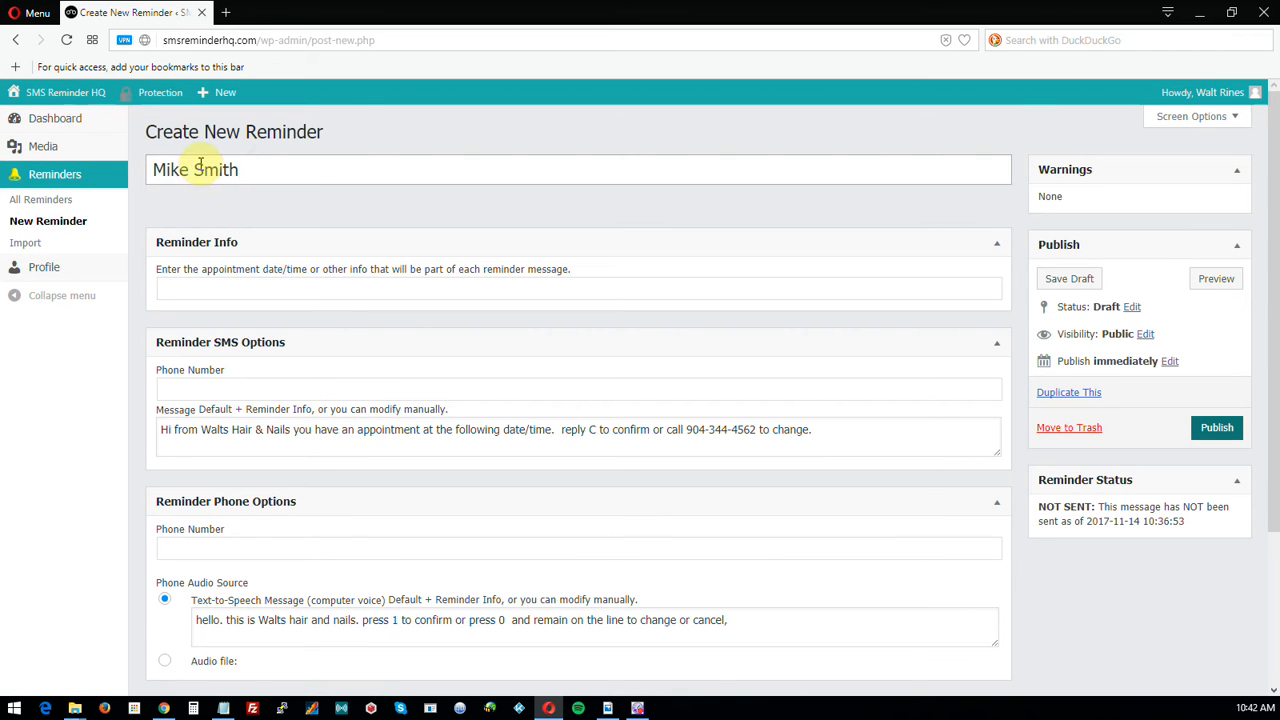
click(270, 170)
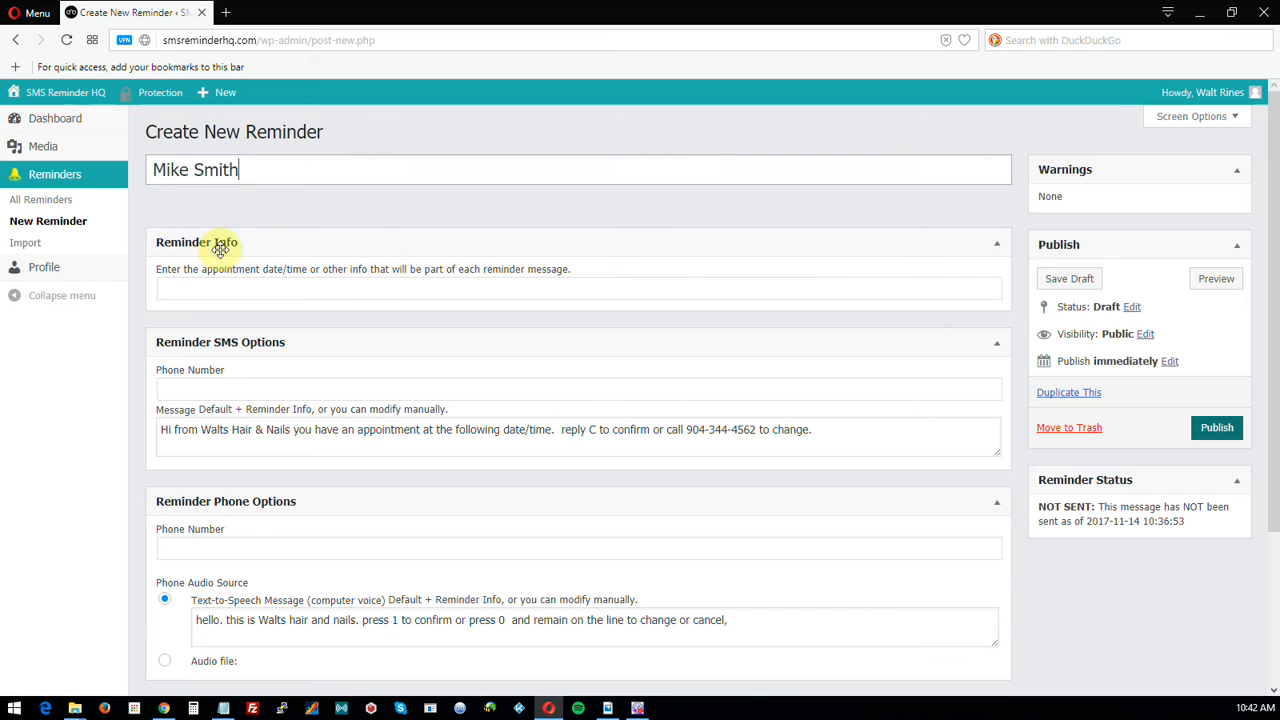
Enter '11/30/2017 2PM' in the Reminder Info field.
click(186, 290)
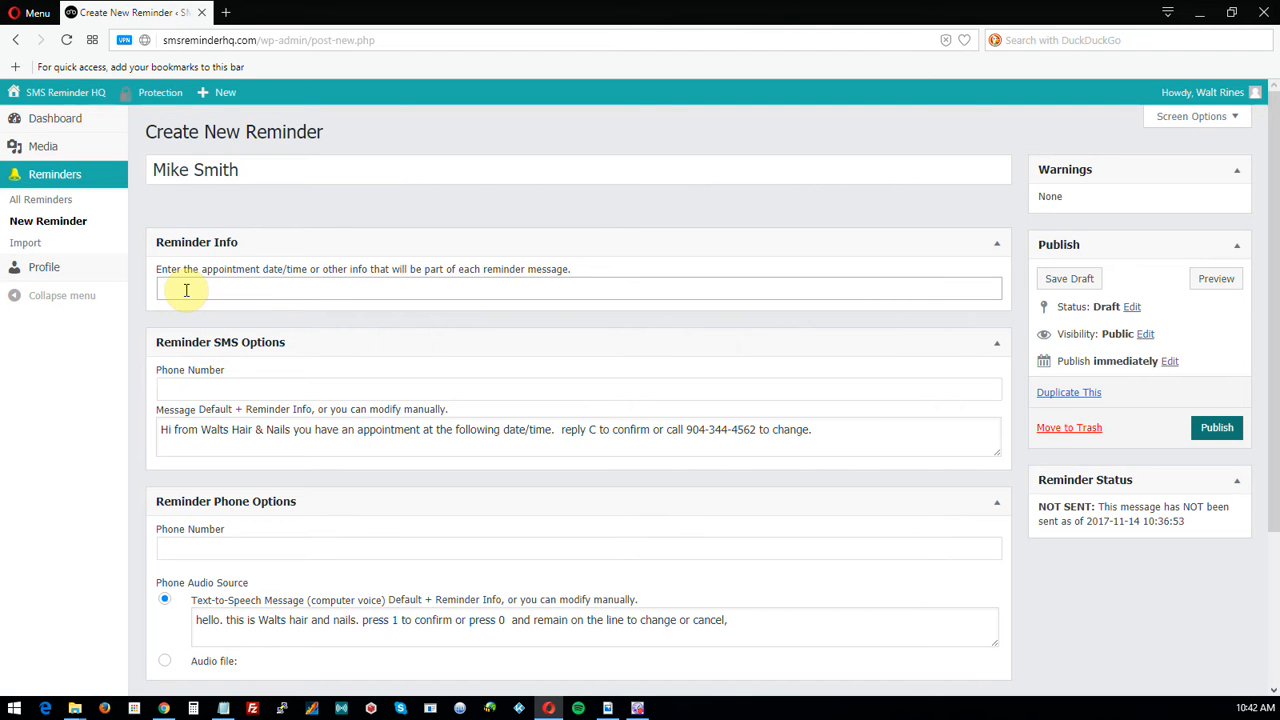
text(11/30/)
text(2017 2PM)
Replace the reminder info with the spelled-out 'November thirtieth, 2017 4 PM'.
double_click(254, 288)
drag(198, 287, 166, 286)
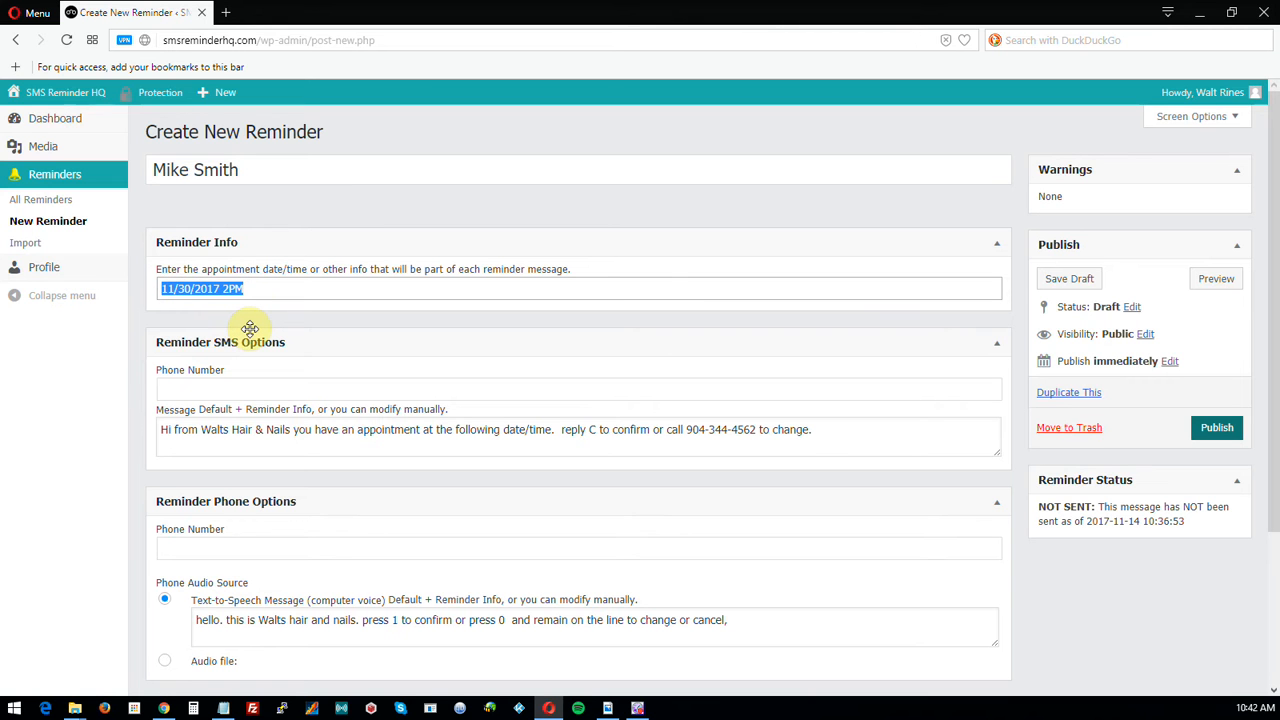
text(November)
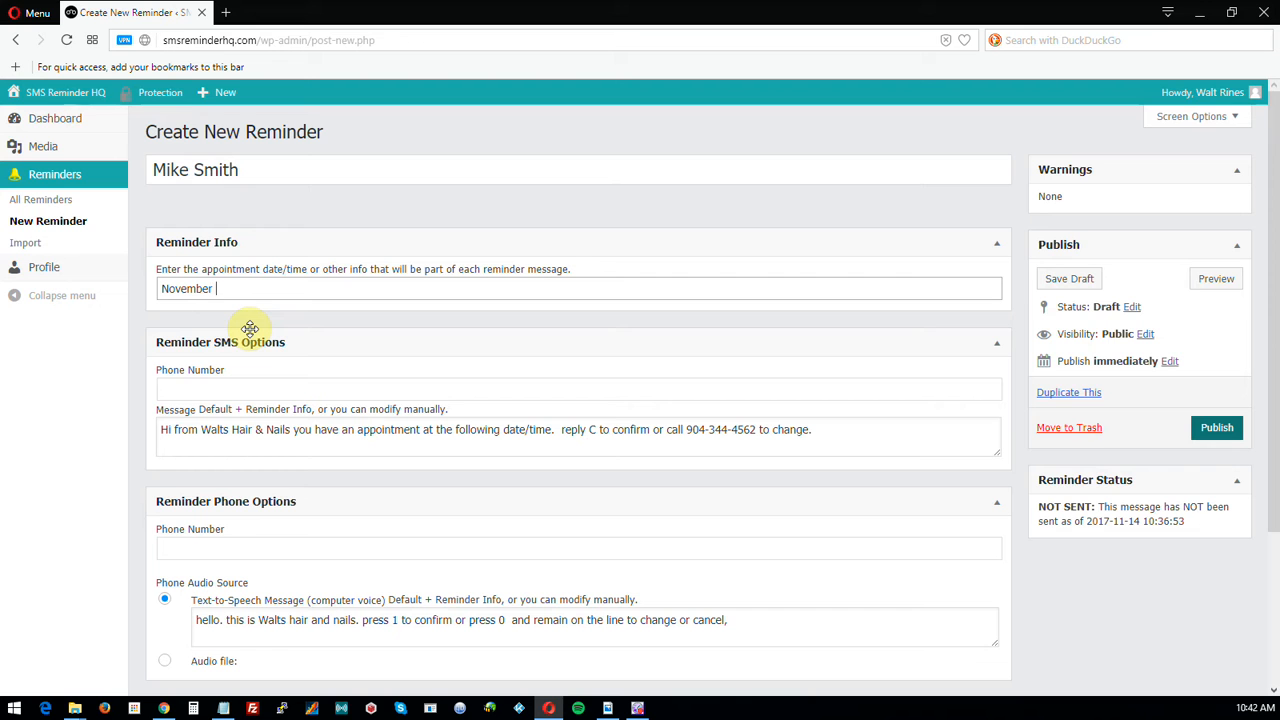
text( thirtieth, 2017 4 PM)
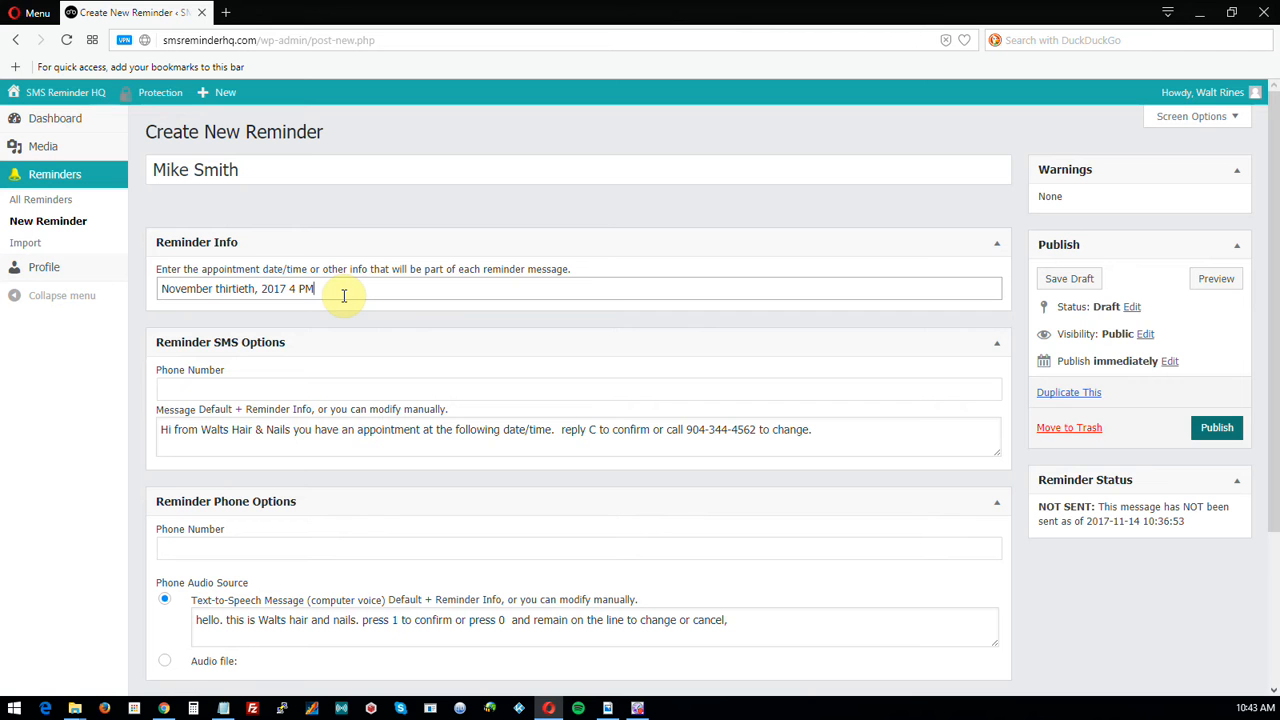
Replace the spelled-out reminder info with '11/30/2017 4PM'.
drag(333, 294, 162, 296)
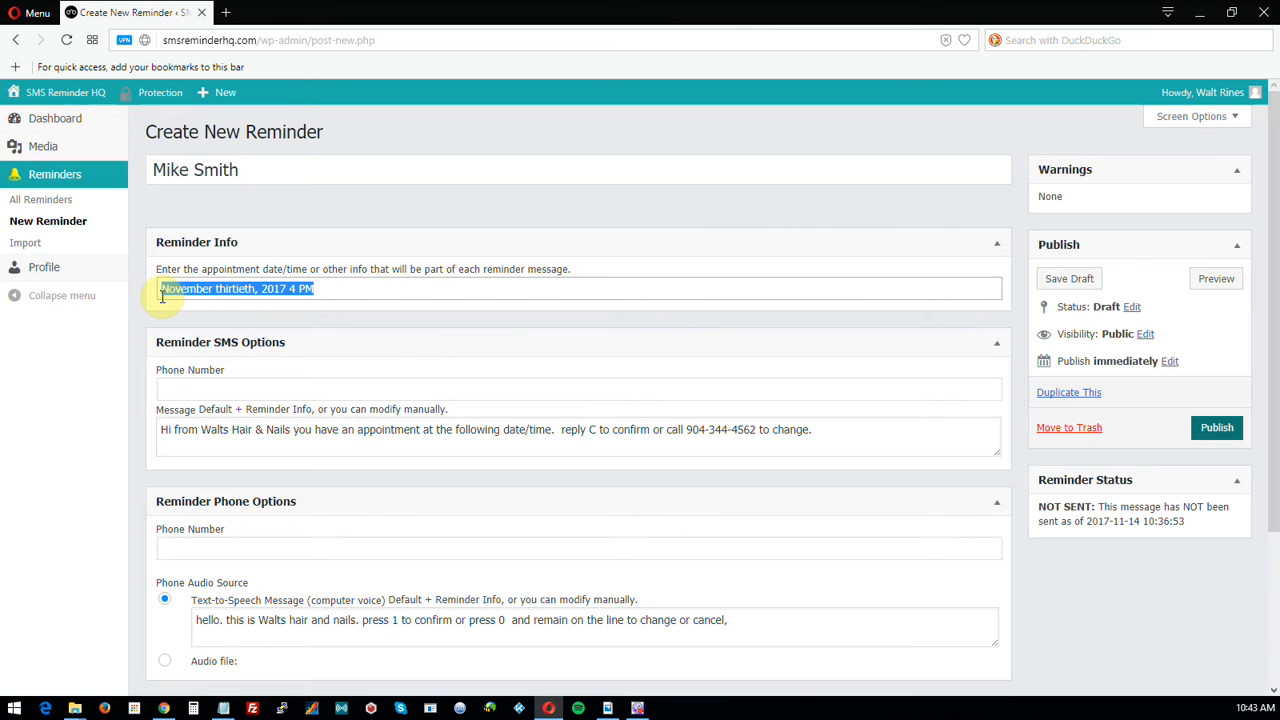
text(11/30)
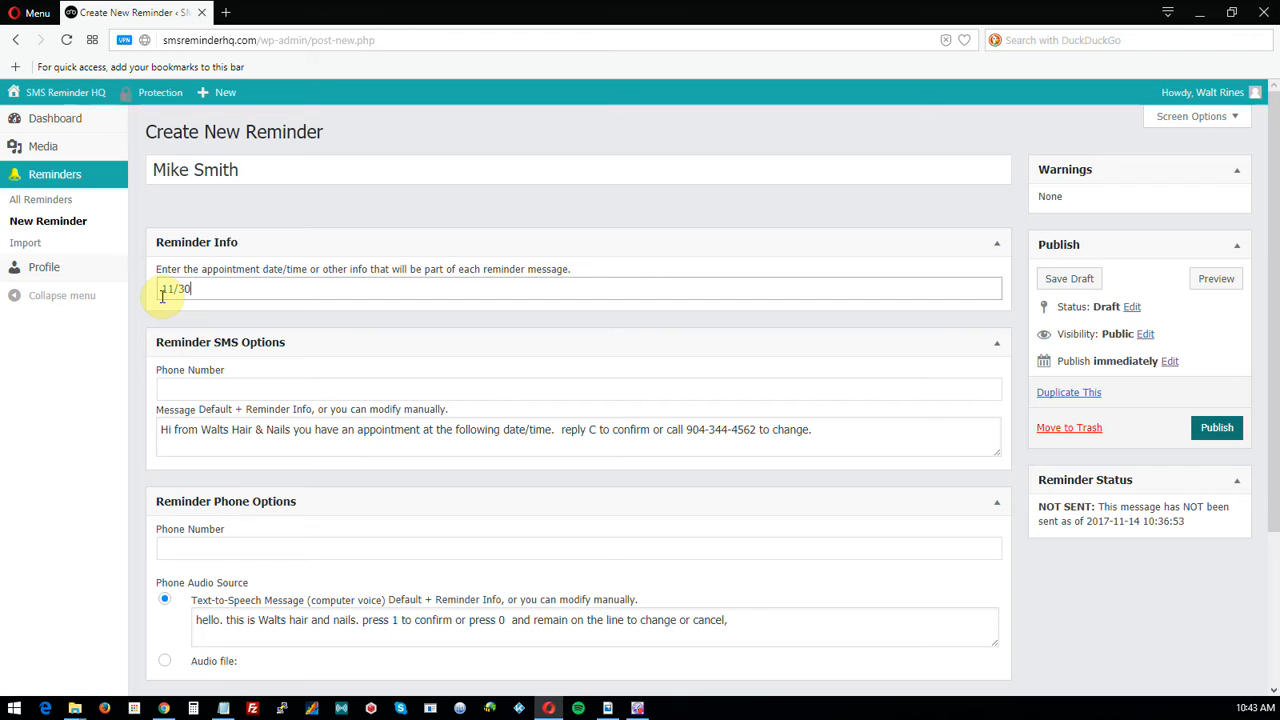
text(/2017 4PM)
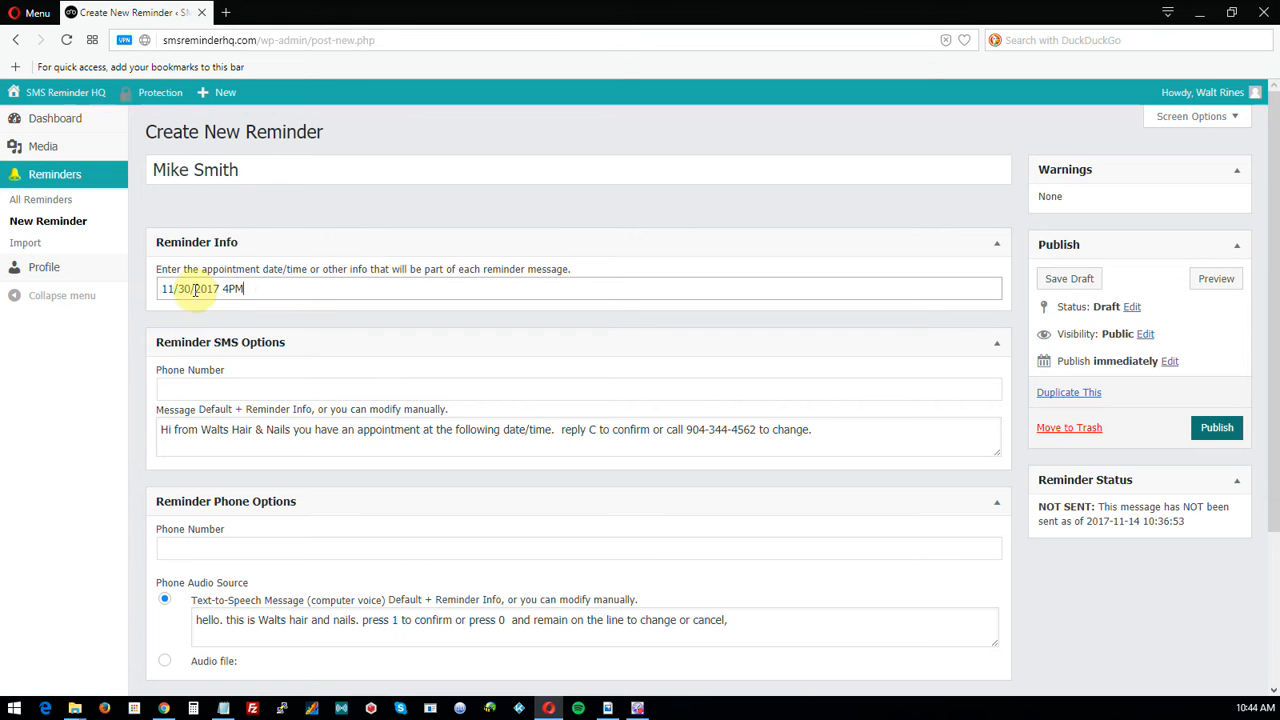
click(278, 289)
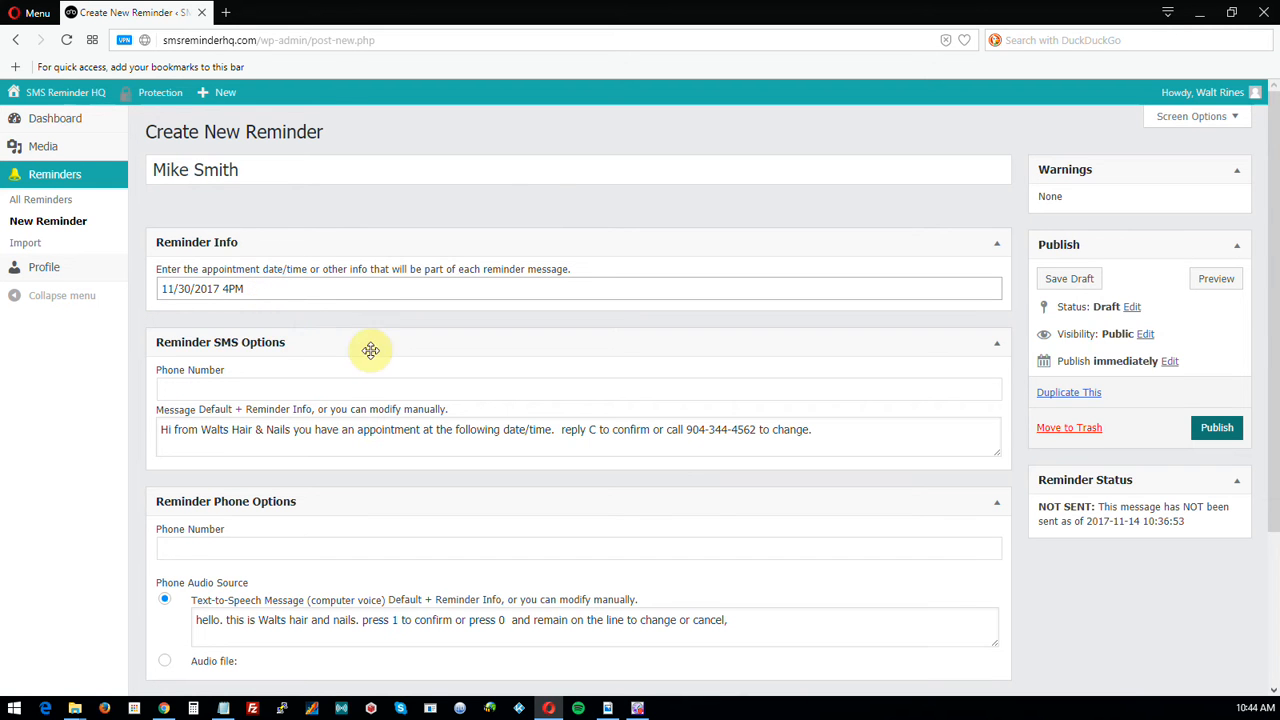
scroll(234, 426, down, 2)
scroll(240, 420, up, 1)
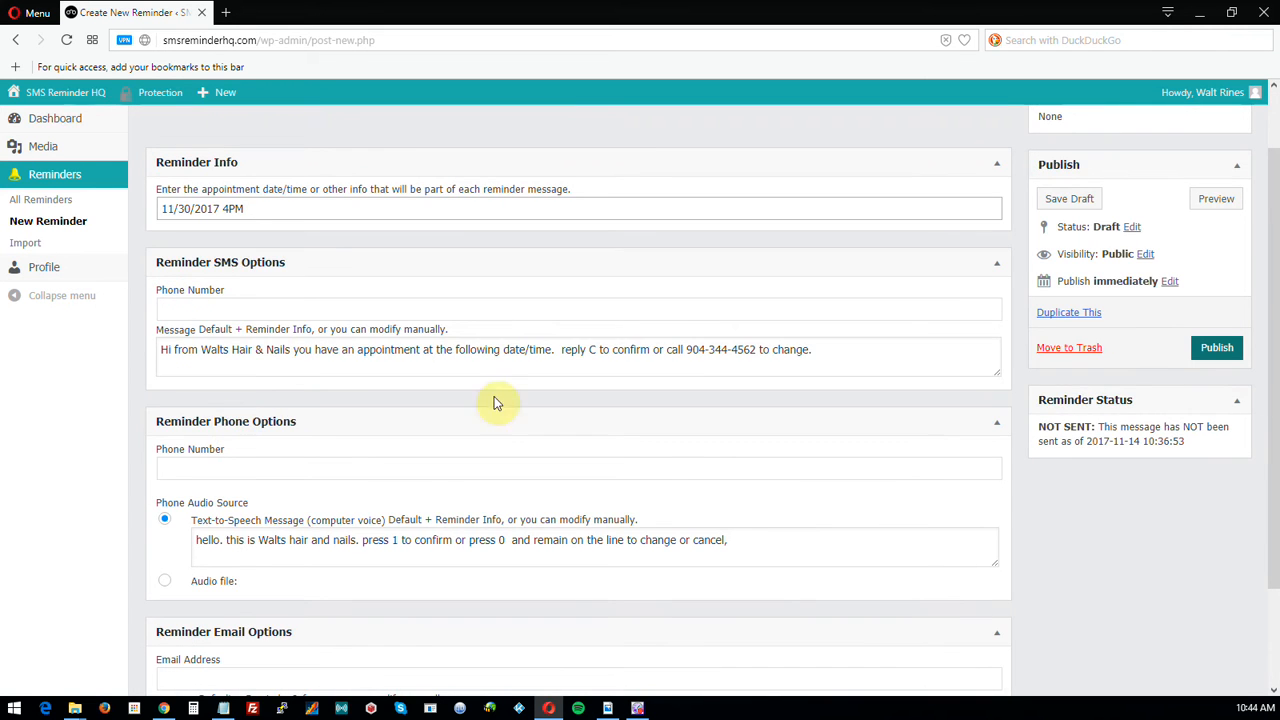
click(205, 311)
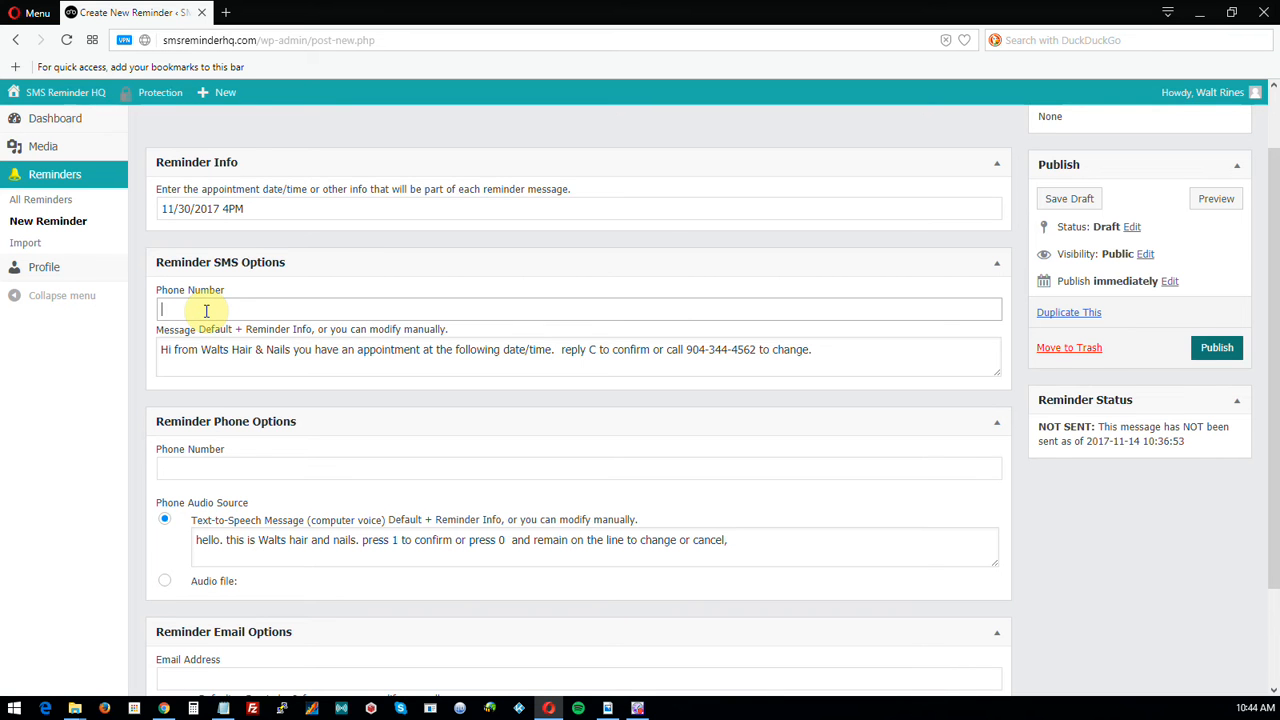
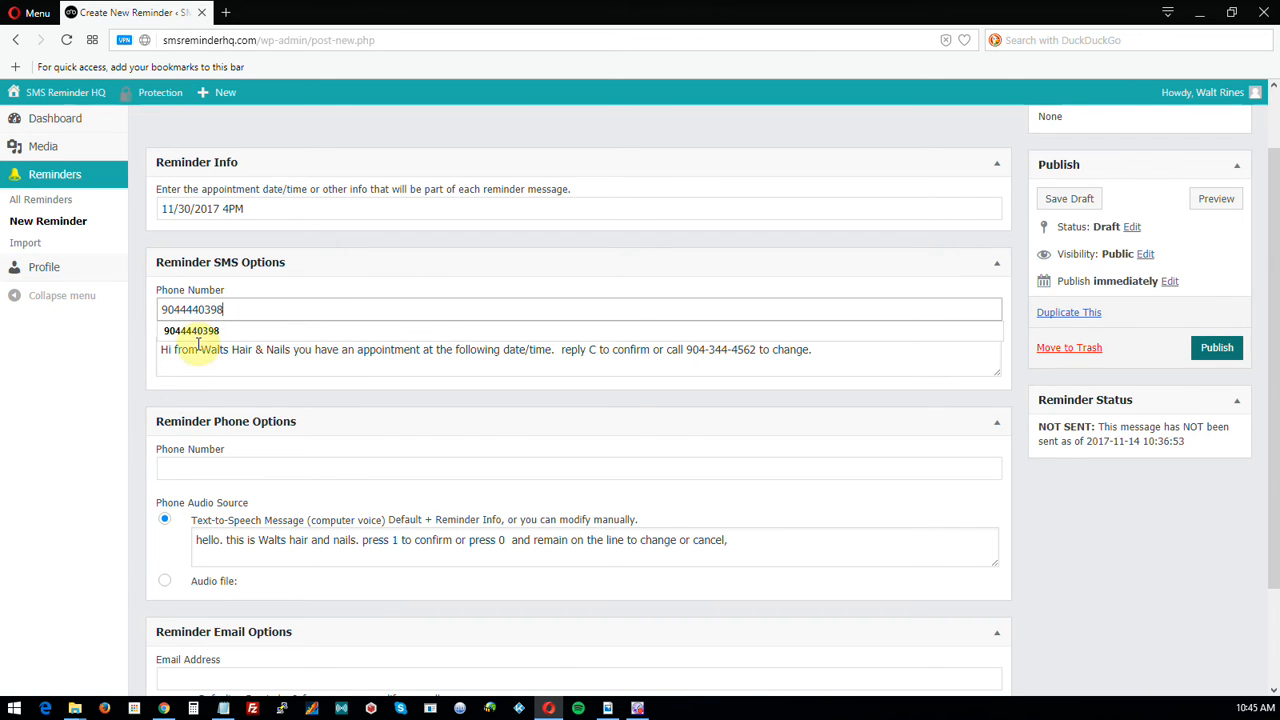
Enter the client's mobile number in the SMS options Phone Number field.
scroll(134, 400, down, 1)
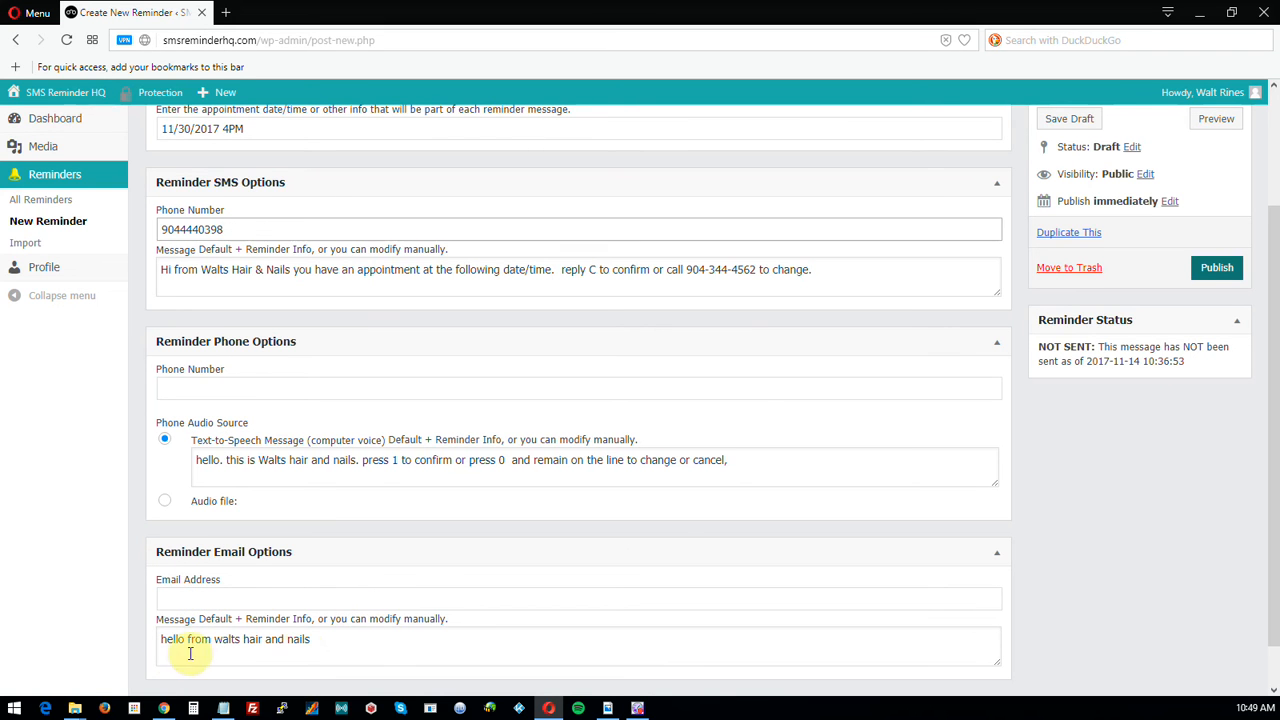
scroll(540, 566, down, 1)
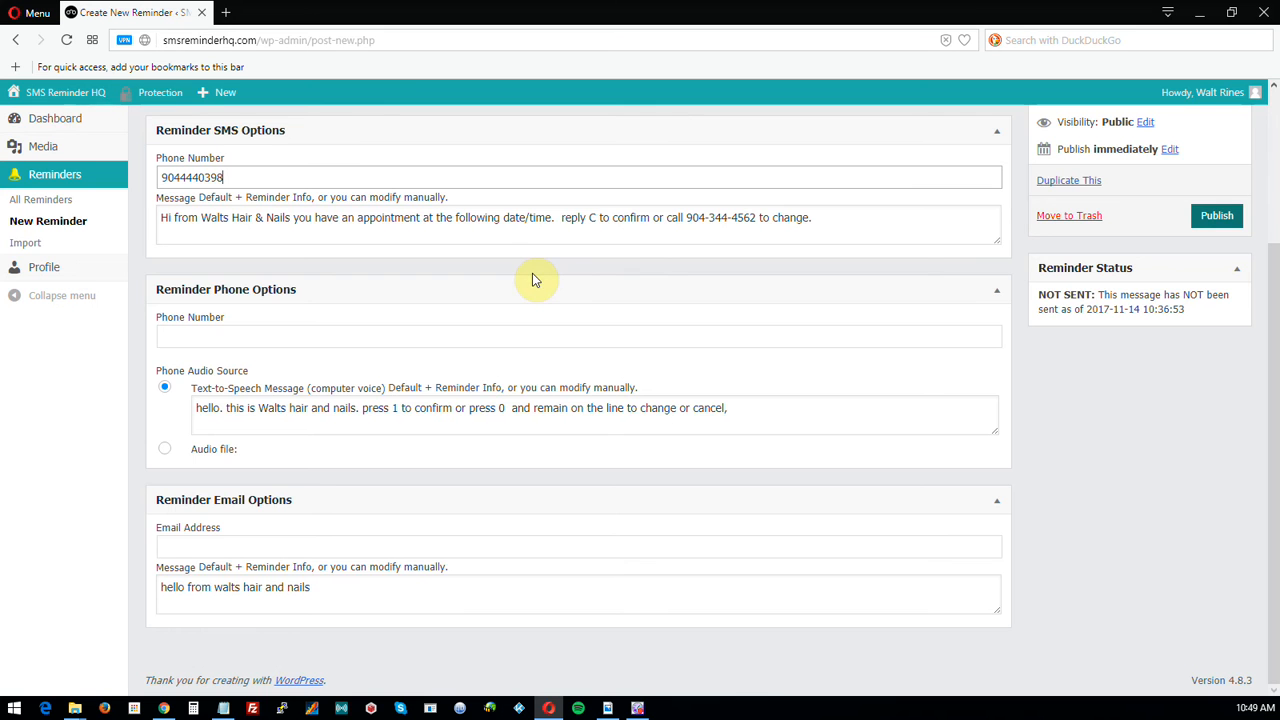
scroll(534, 276, up, 2)
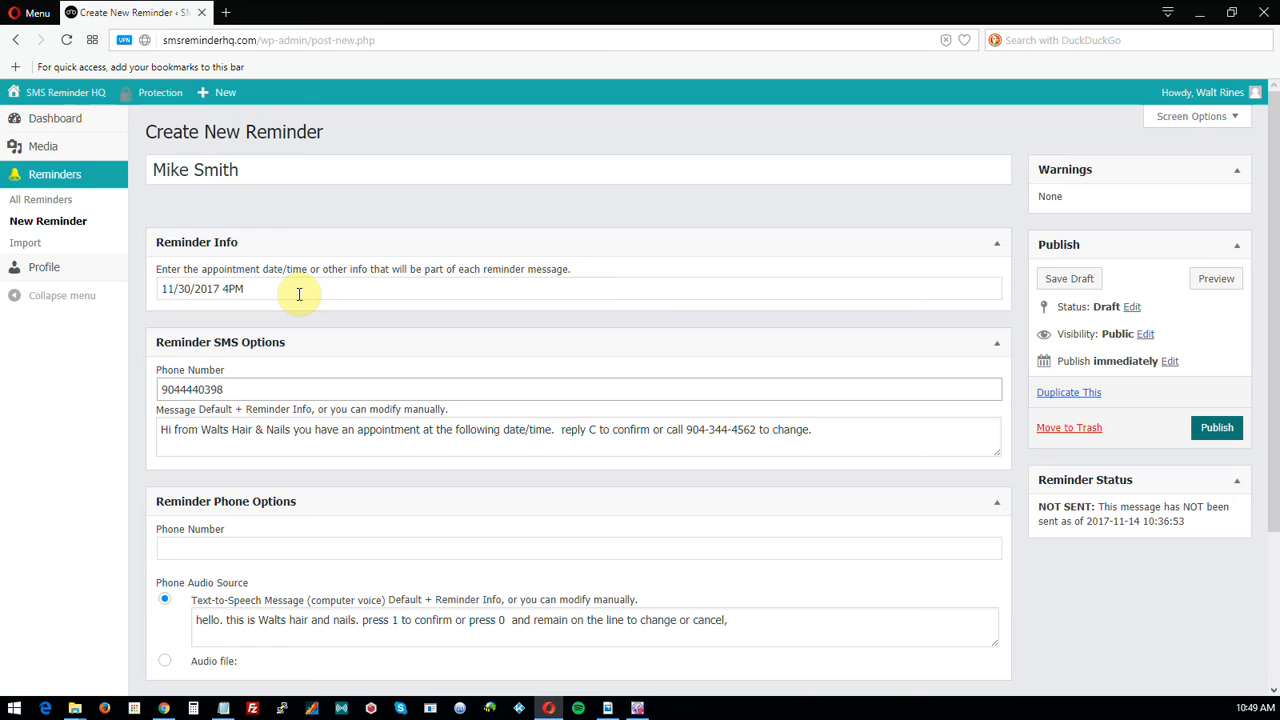
scroll(300, 295, down, 1)
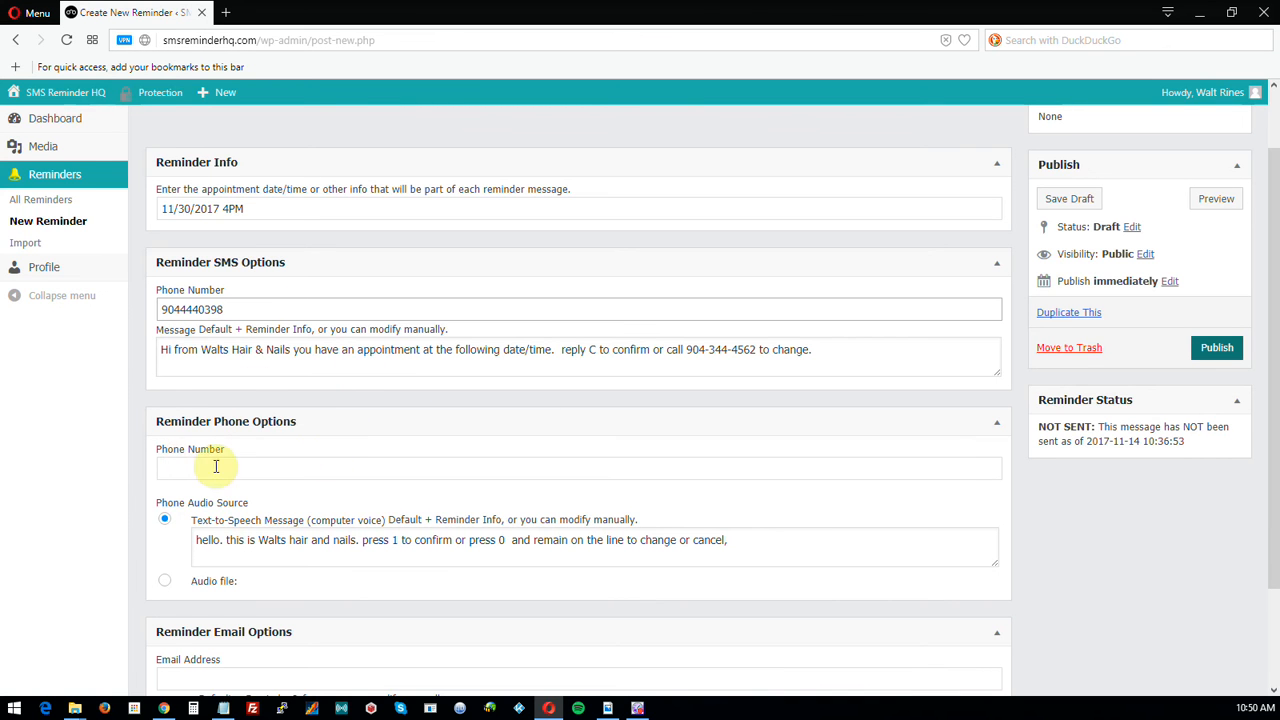
scroll(417, 495, down, 1)
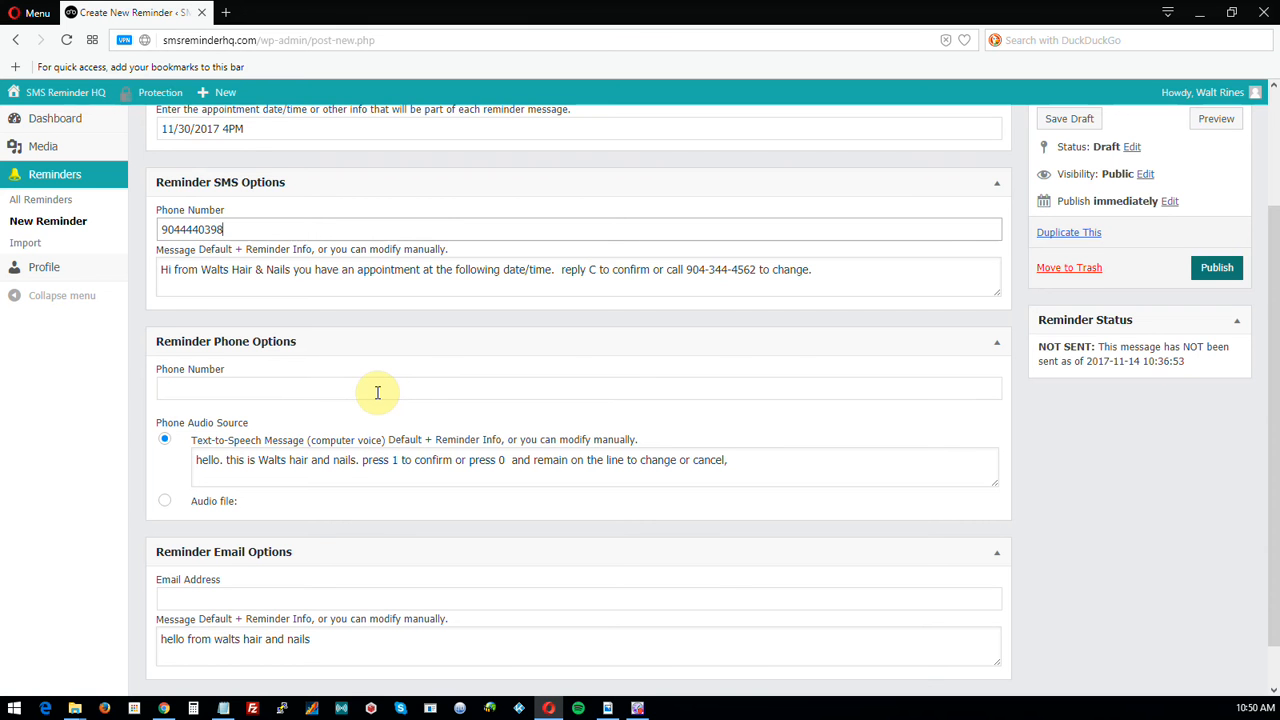
scroll(377, 392, up, 1)
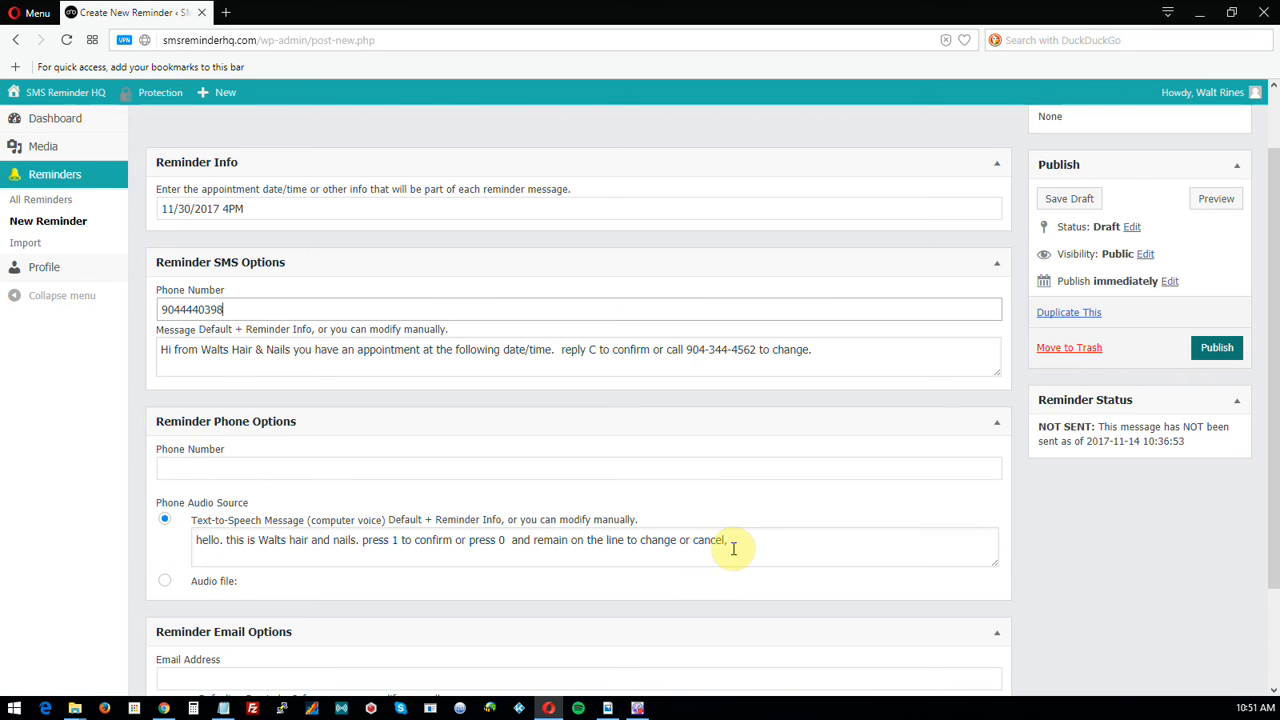
scroll(733, 548, down, 1)
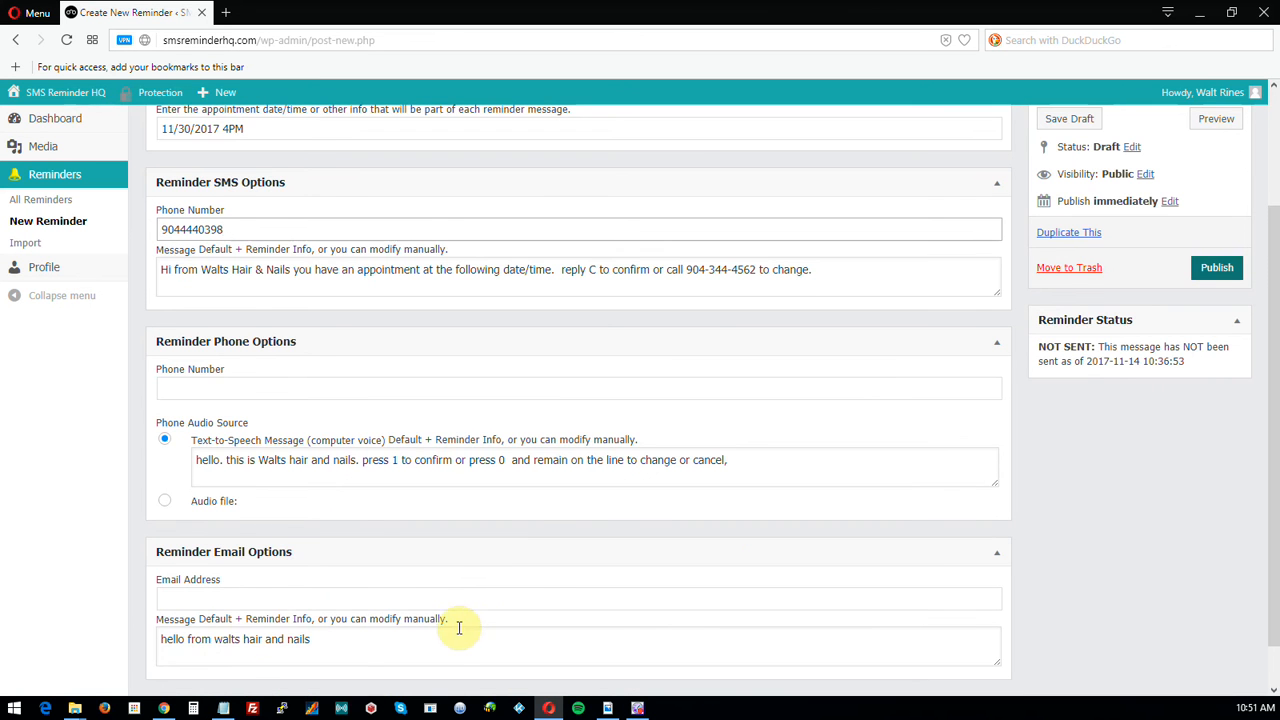
scroll(466, 503, up, 1)
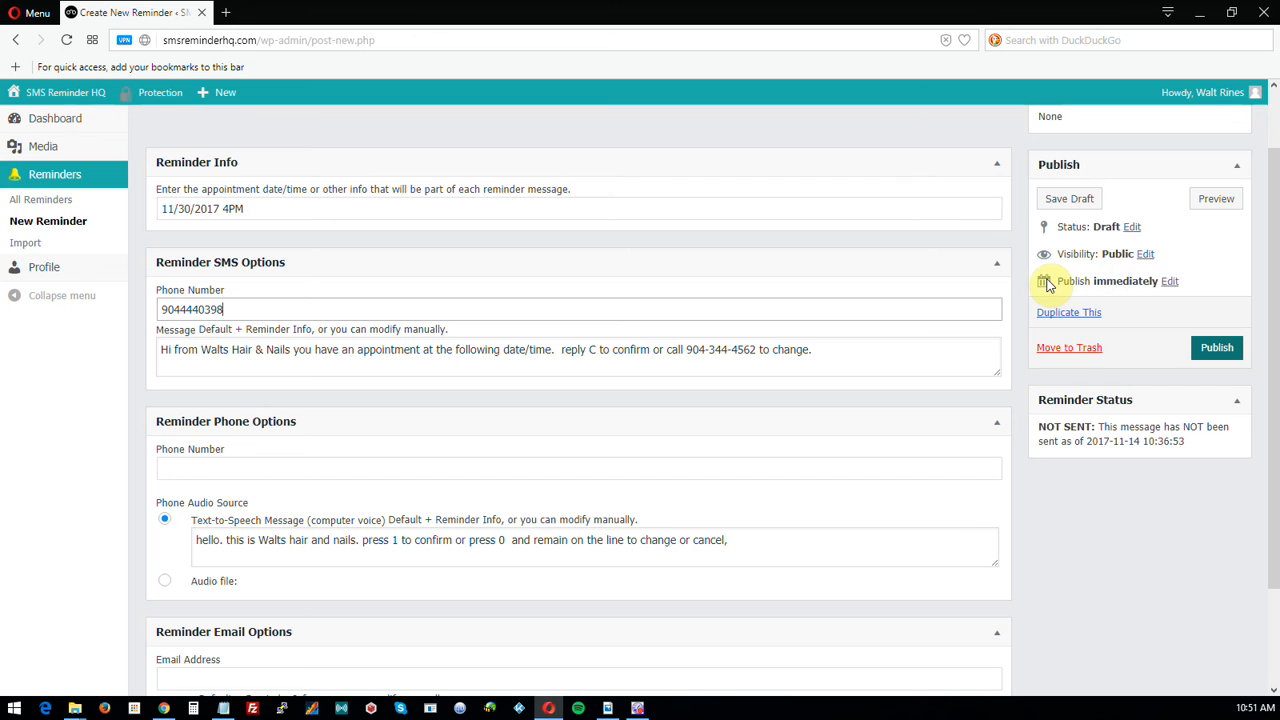
Set the Publish send date to November 29, 2017 at 16:00.
click(1170, 283)
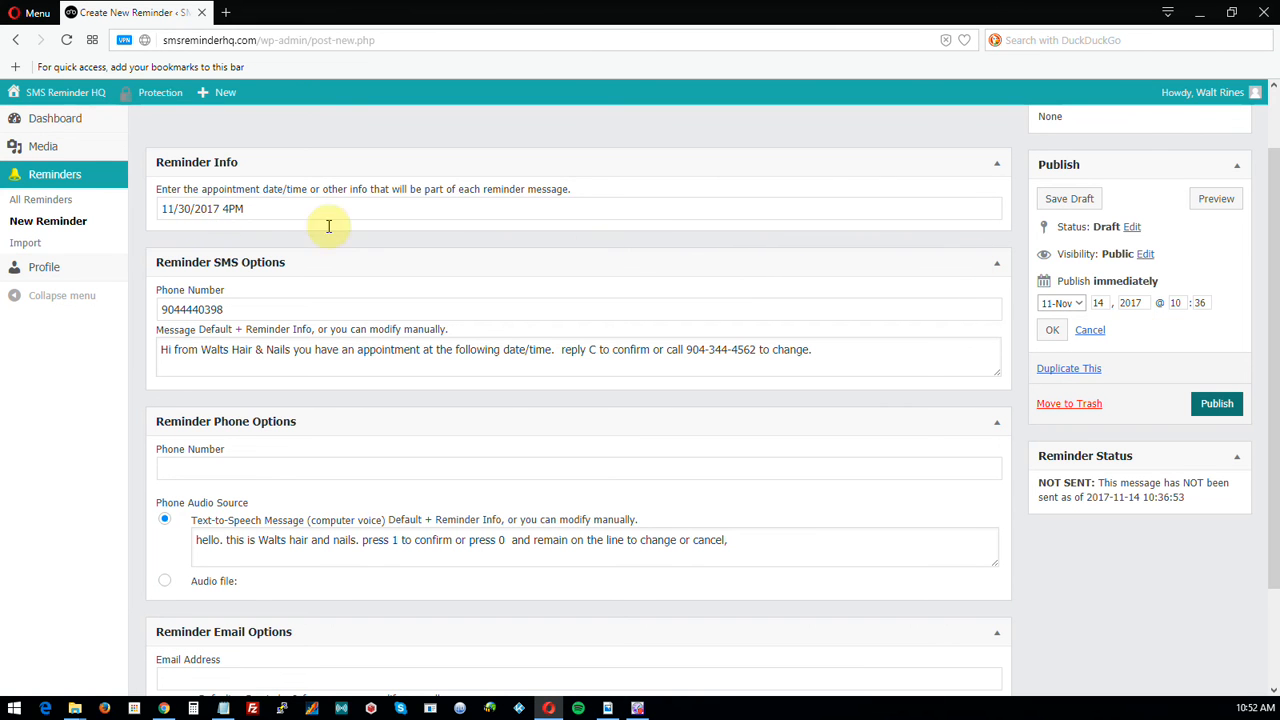
click(1080, 306)
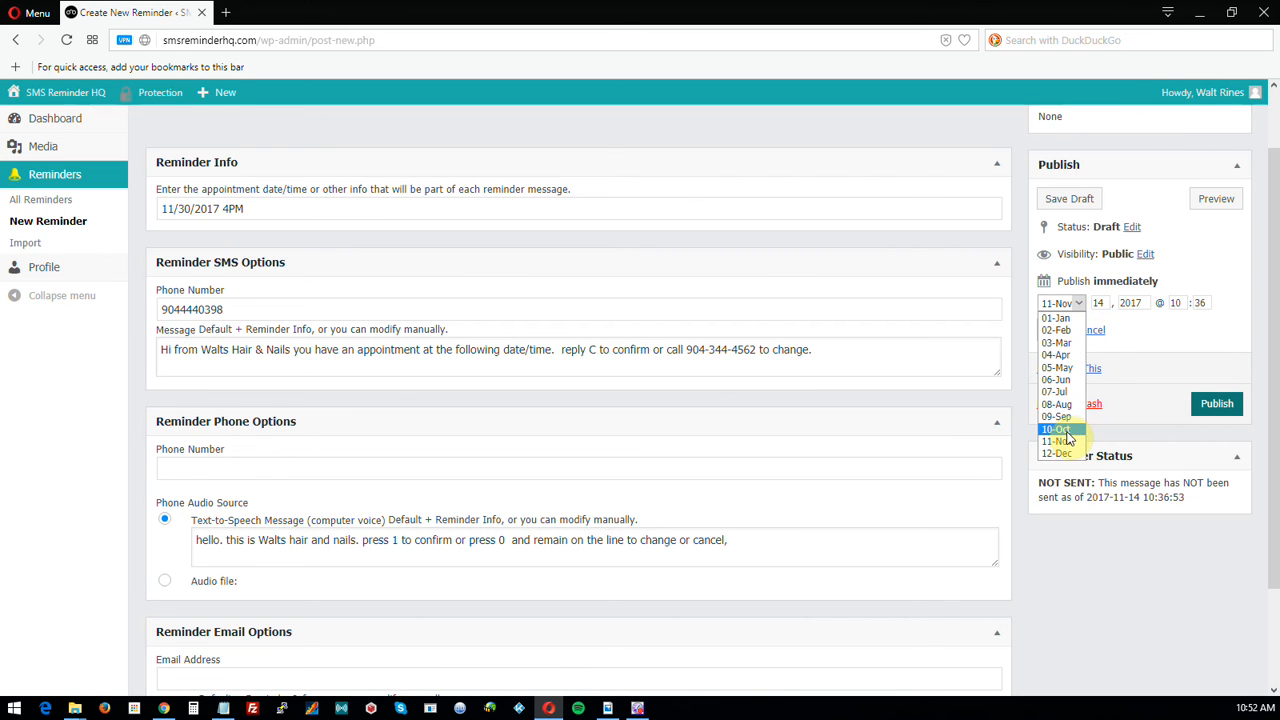
click(1060, 441)
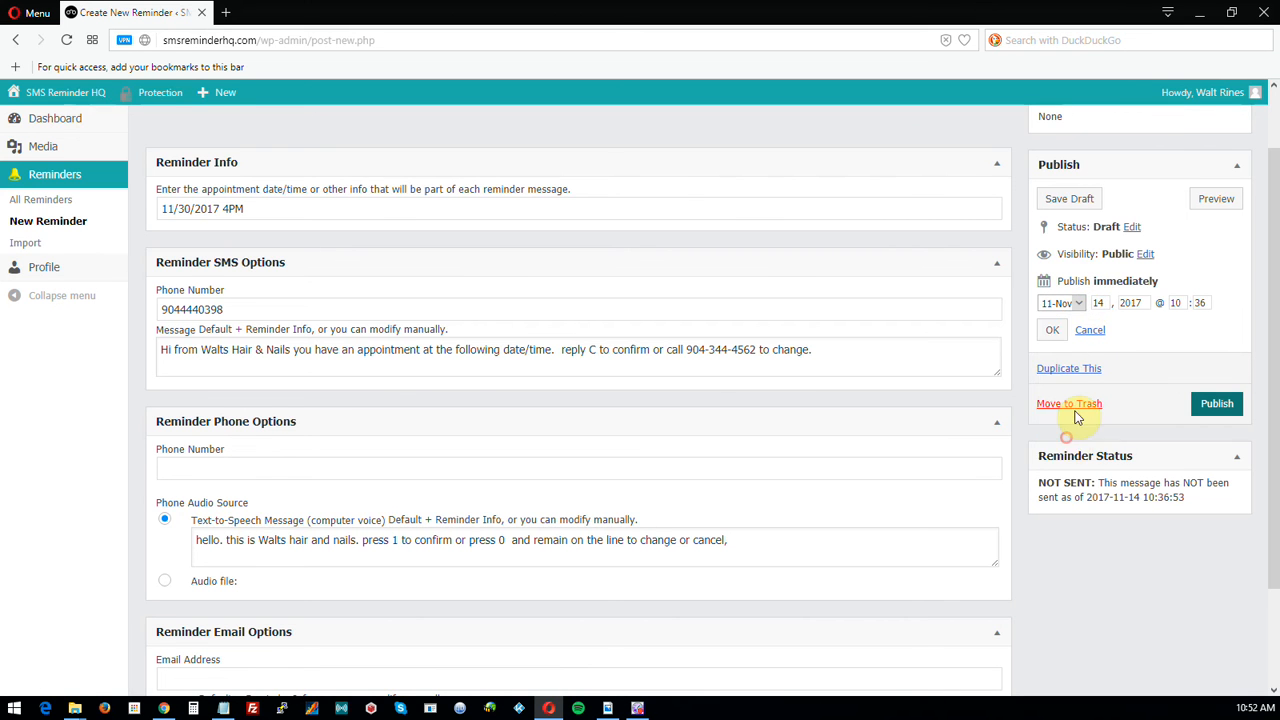
double_click(1103, 302)
text(2)
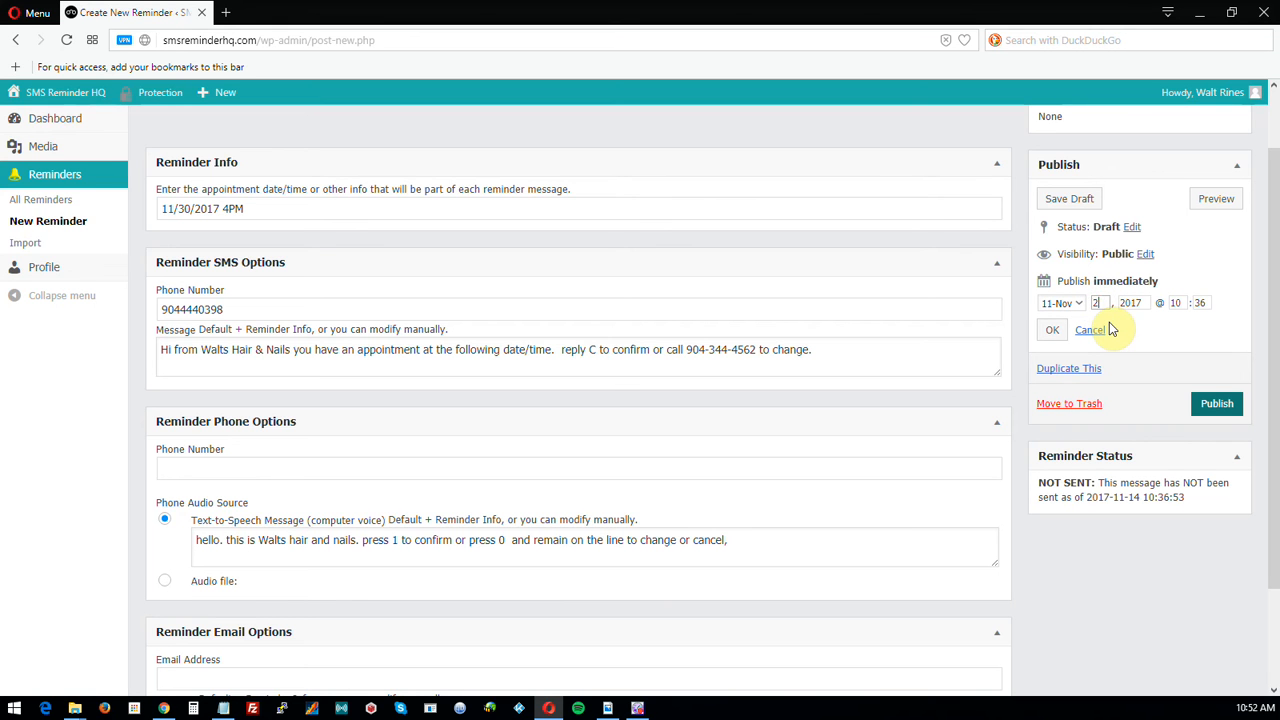
text(9)
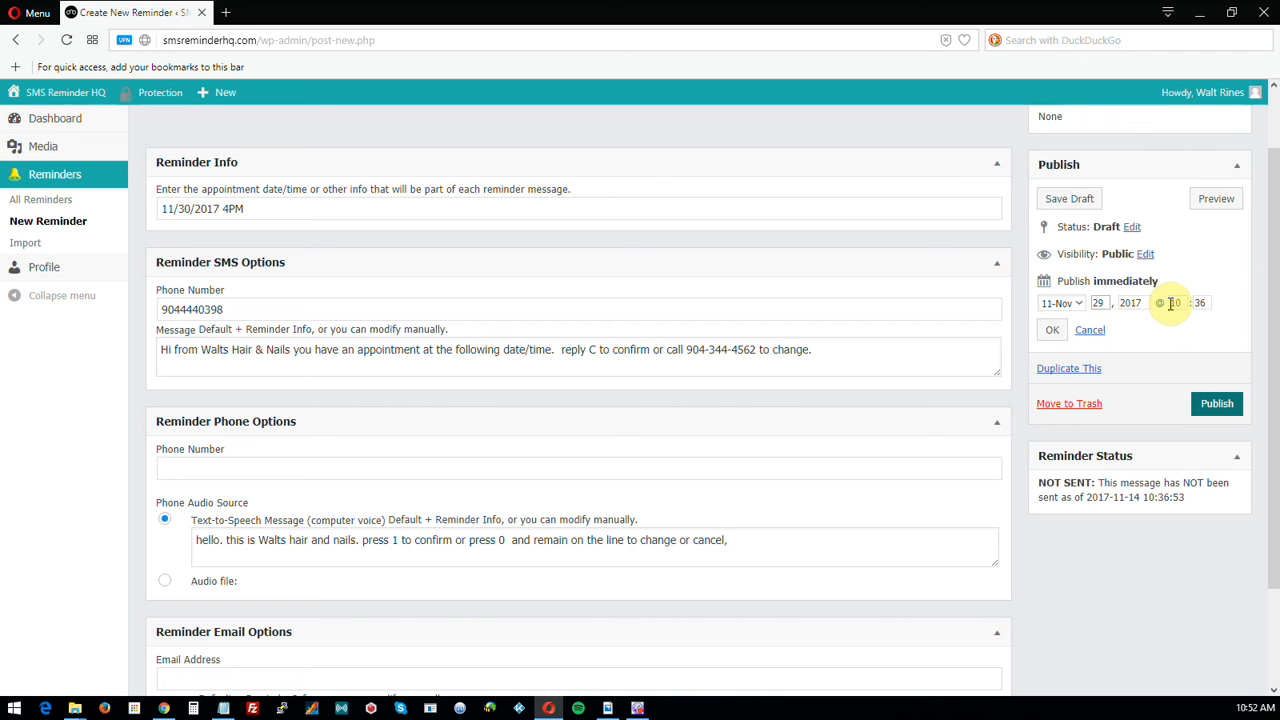
drag(1170, 304, 1183, 304)
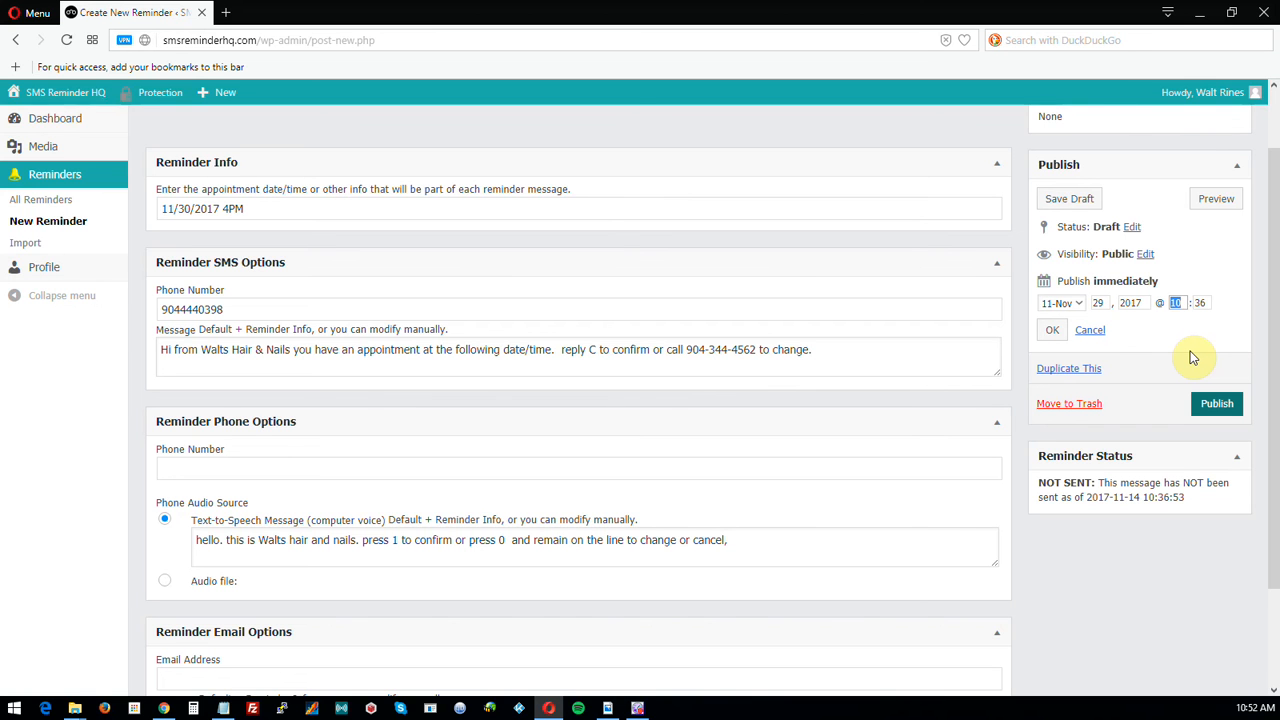
text(16)
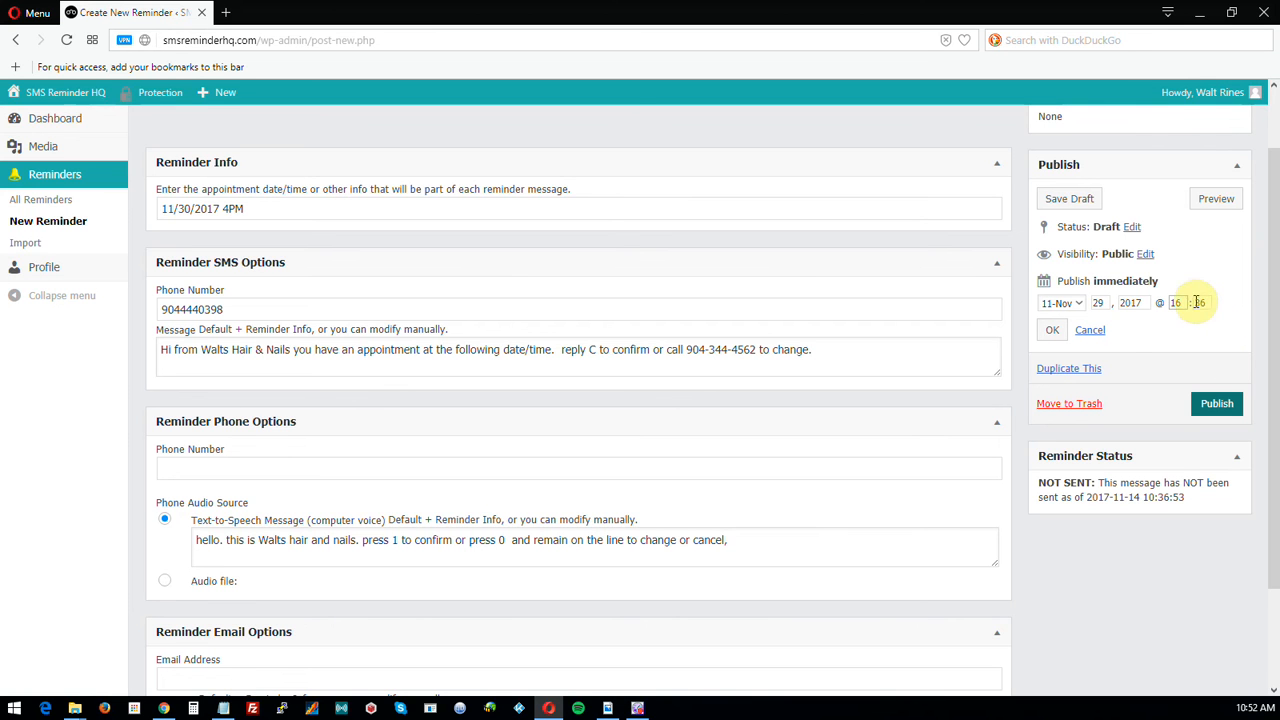
drag(1194, 302, 1228, 313)
text(00)
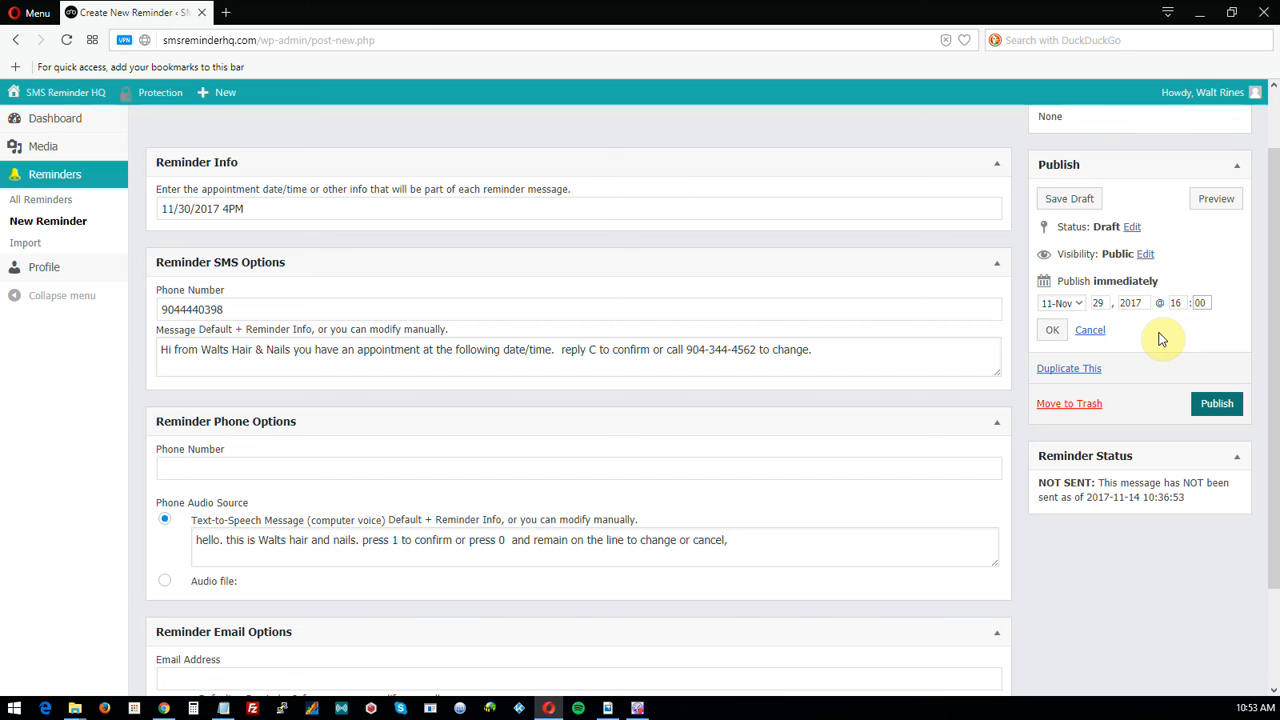
click(1055, 336)
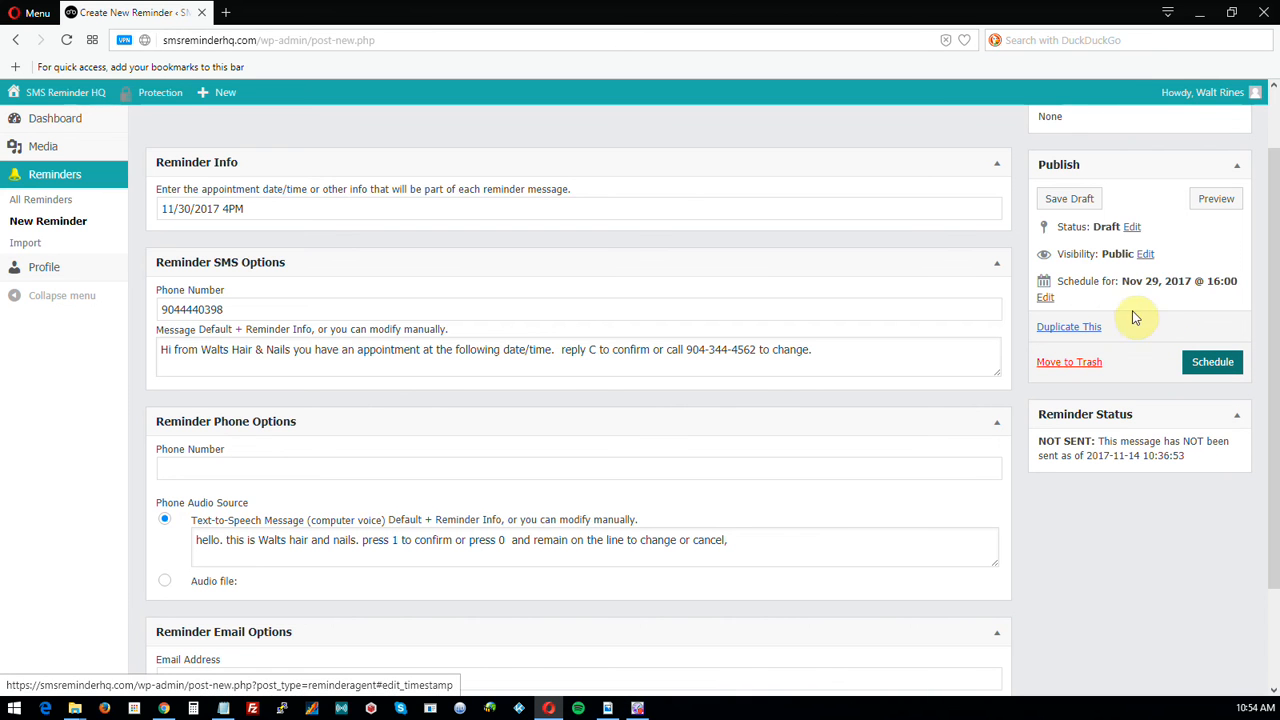
Schedule the reminder for Nov 29, 2017 @ 16:00.
click(1216, 366)
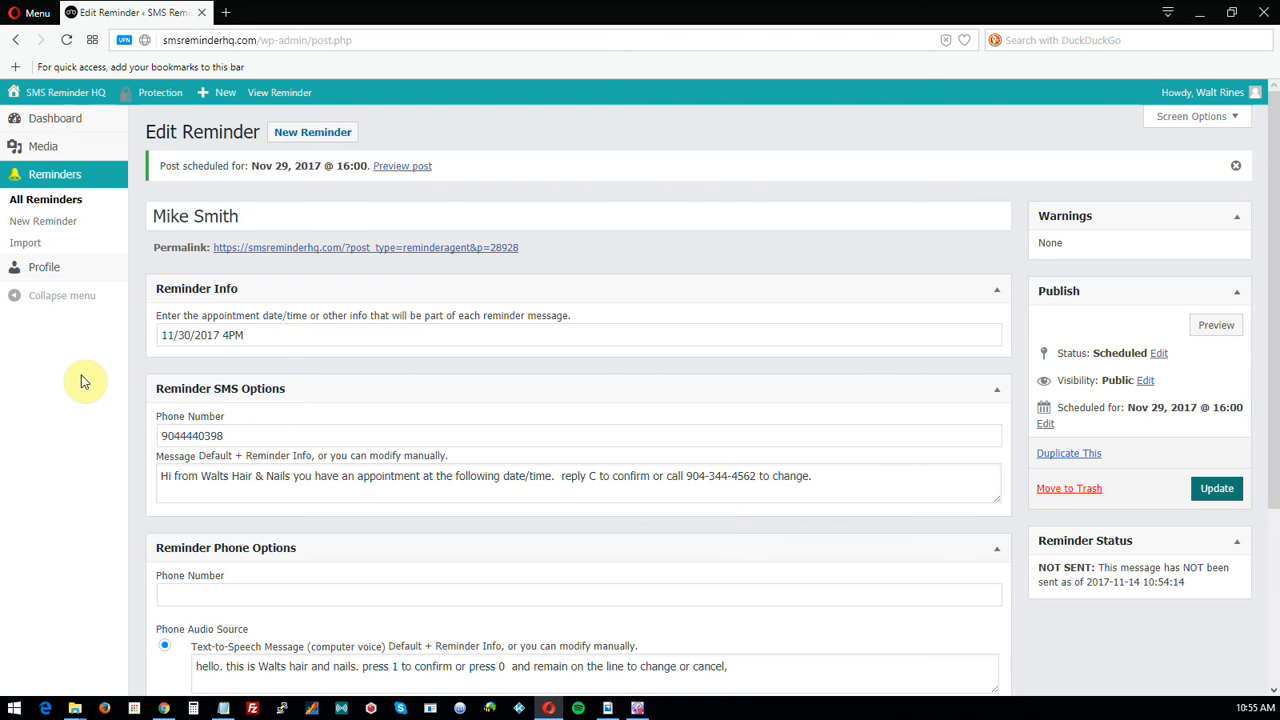
Open All Reminders and reopen the reminder scheduled for 2017/11/29.
click(55, 203)
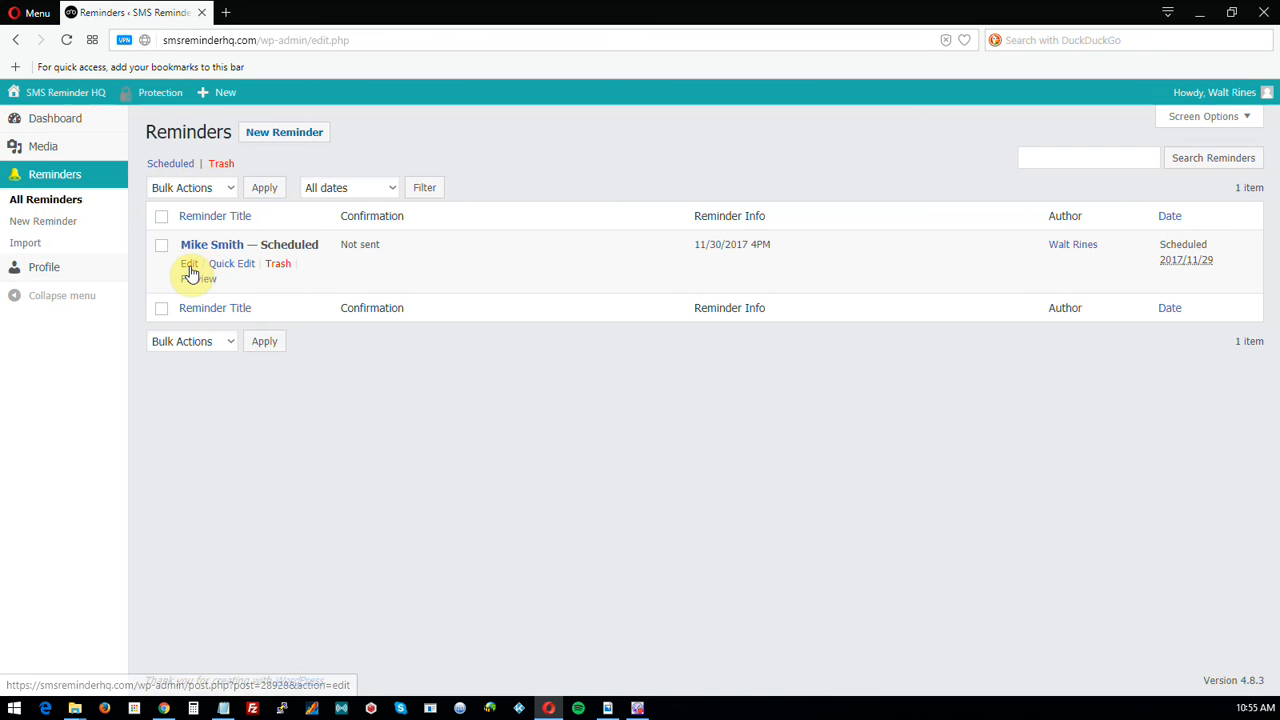
click(190, 267)
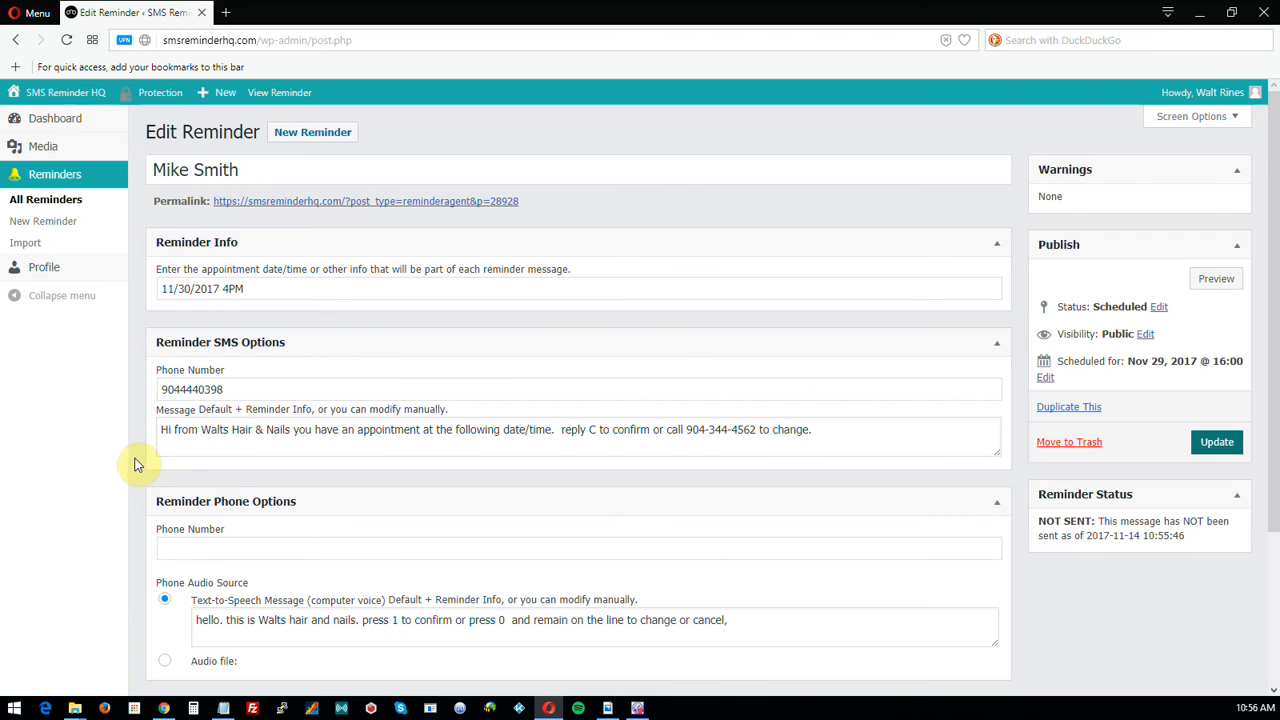
Select the reminder info text '11/30/2017 4PM'.
drag(266, 289, 159, 291)
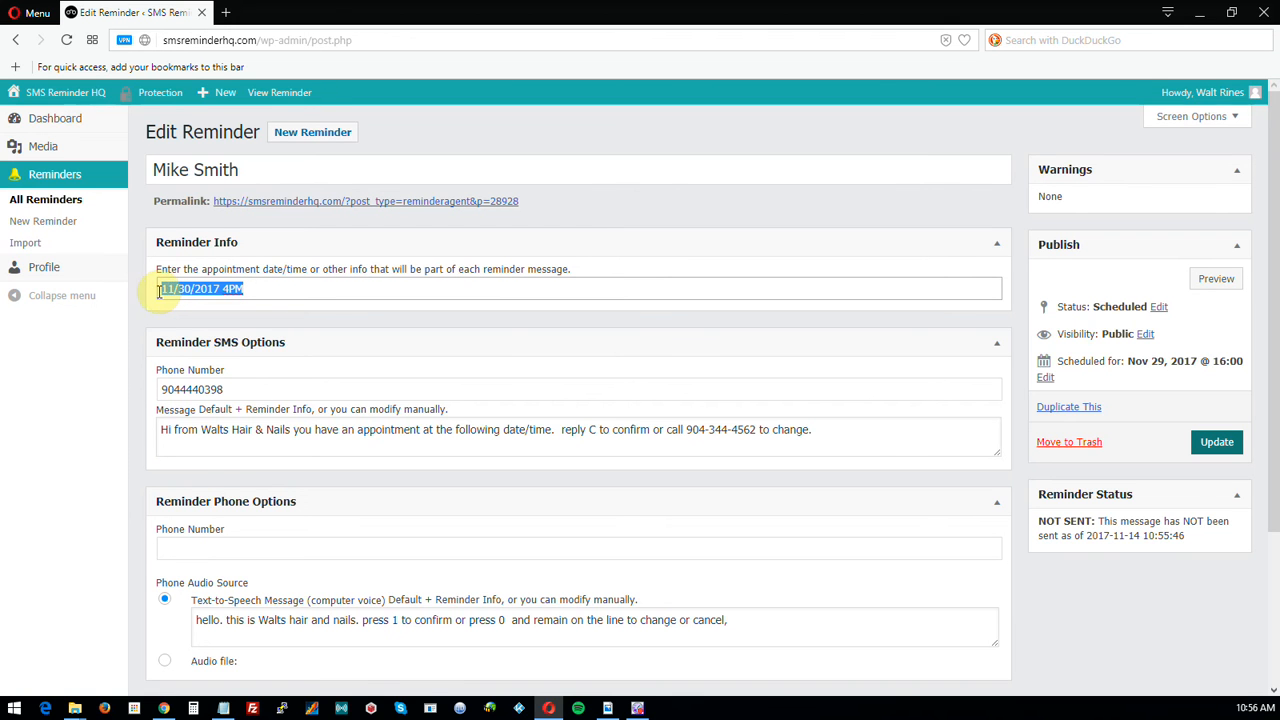